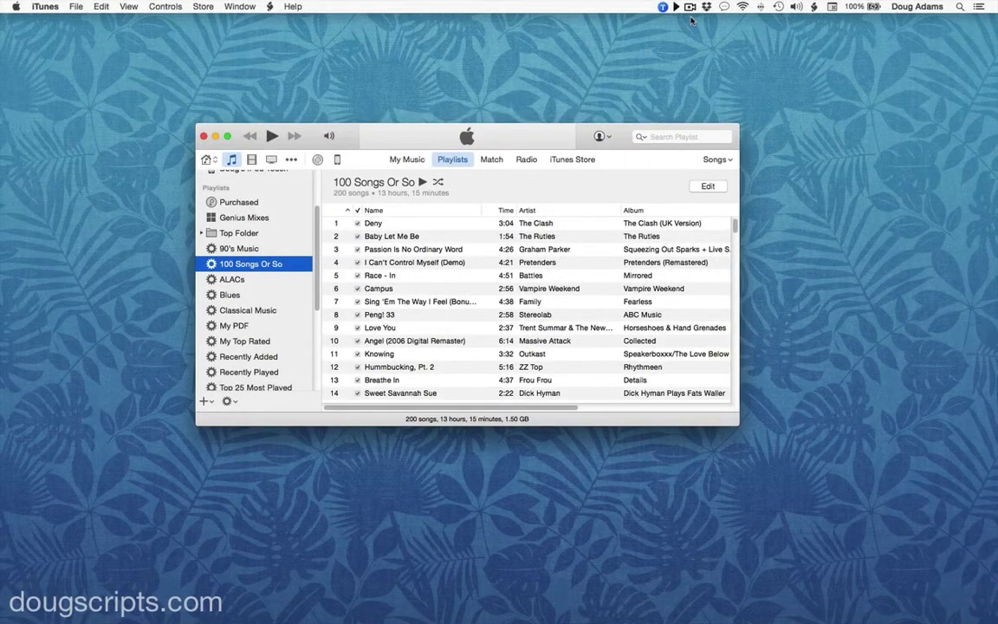
Step: Run the Re-Apply Downsized Artwork script from the Scripts menu on the 100 Songs Or So playlist
left_click(270, 7)
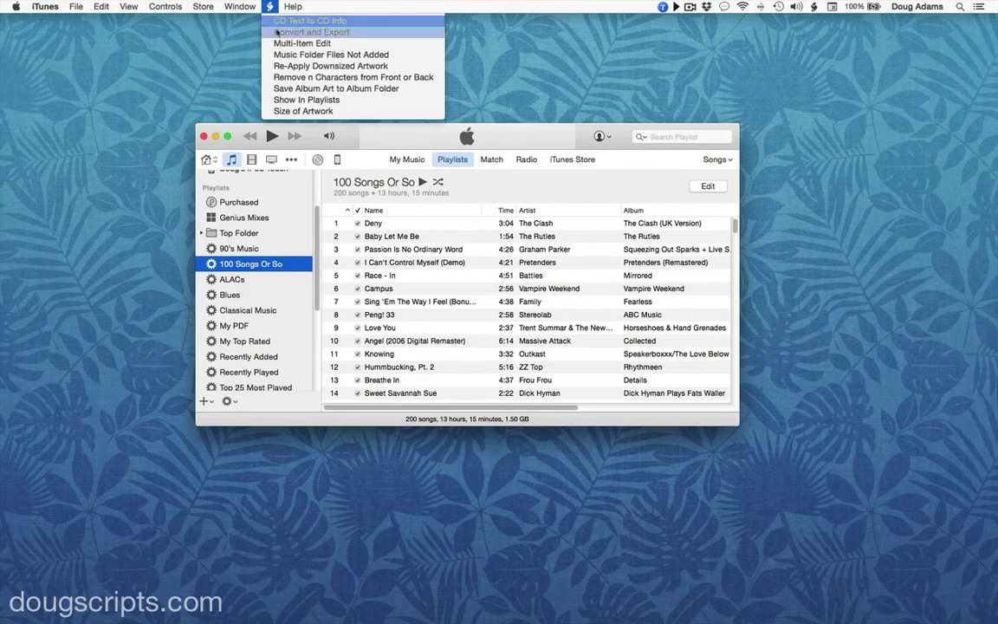
left_click(329, 66)
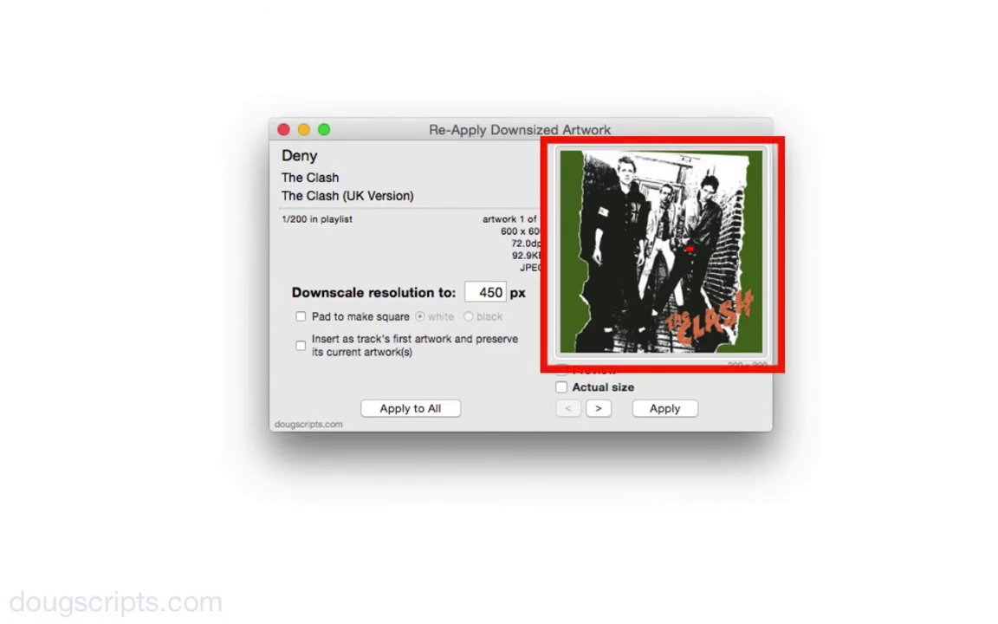
Step: Step forward five tracks to 6/200, Campus by Vampire Weekend
left_click(598, 411)
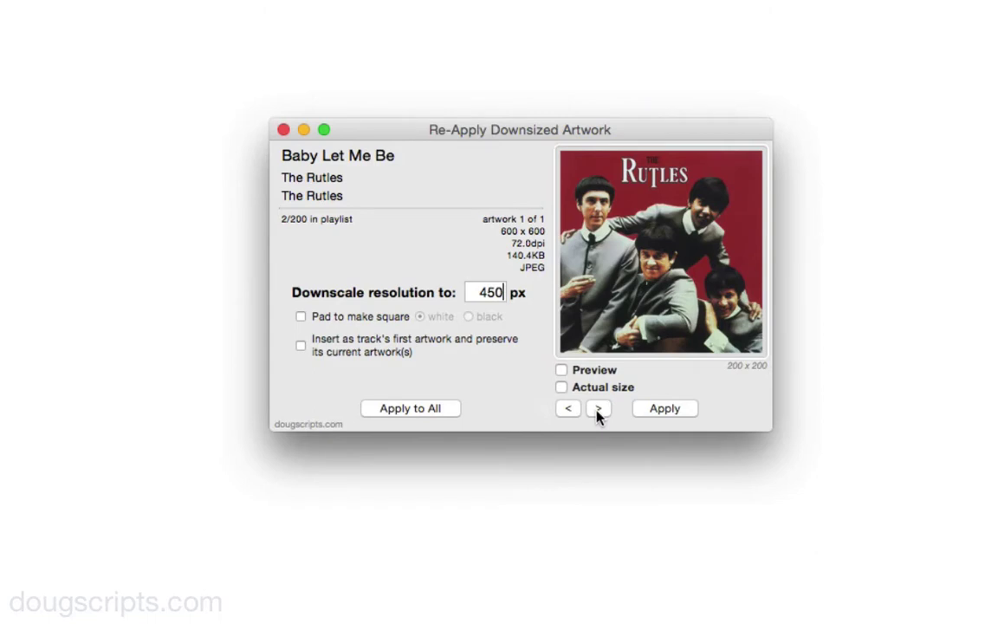
left_click(598, 409)
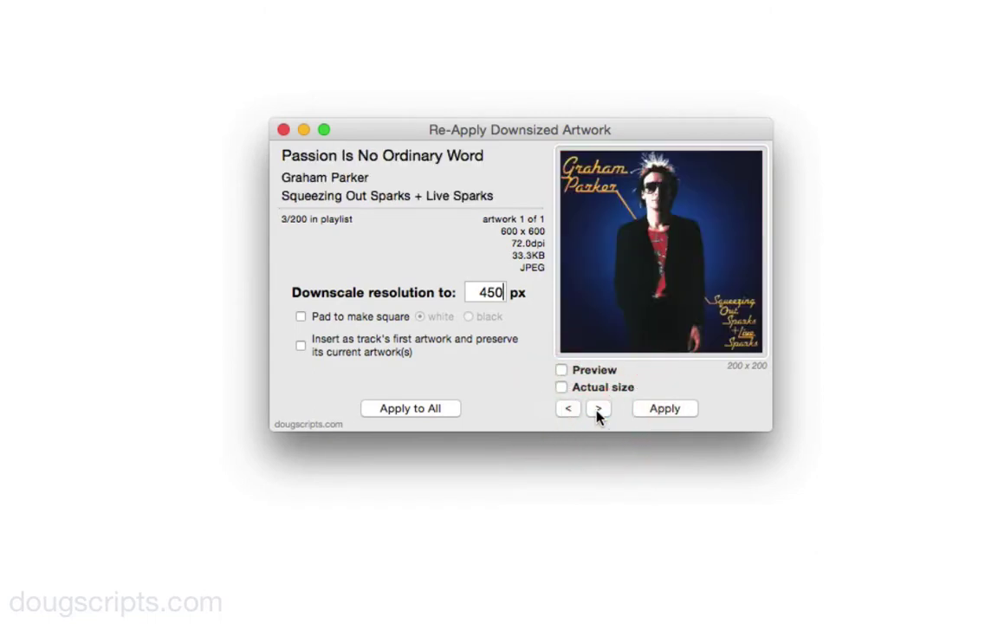
left_click(598, 410)
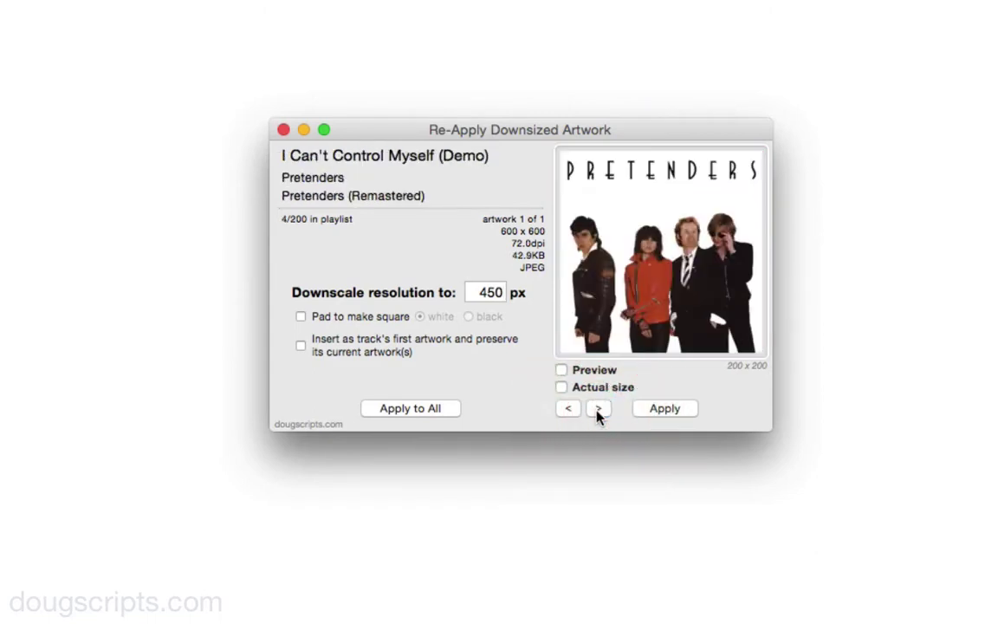
left_click(597, 408)
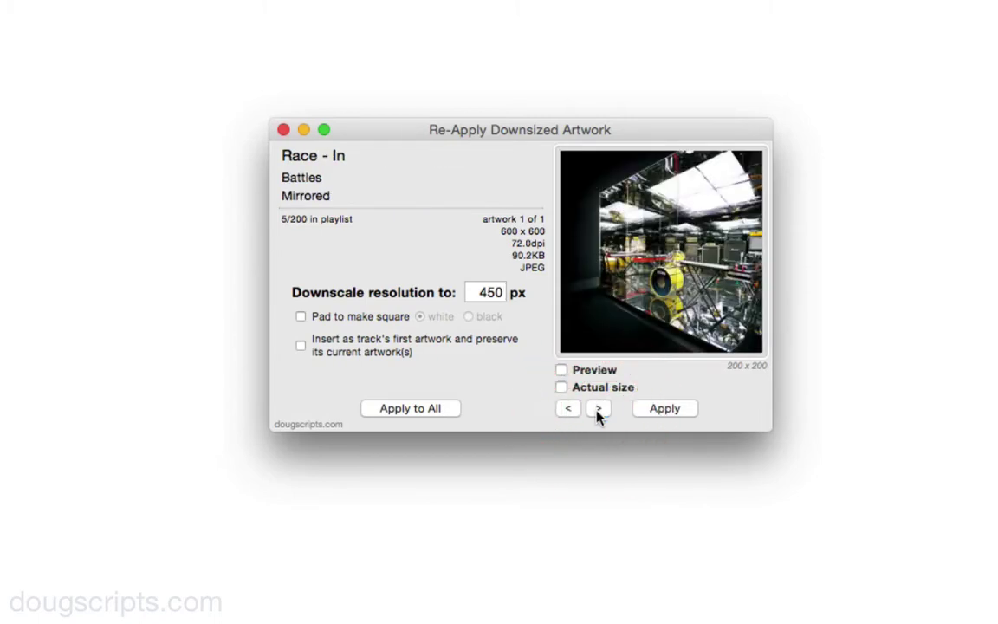
left_click(598, 408)
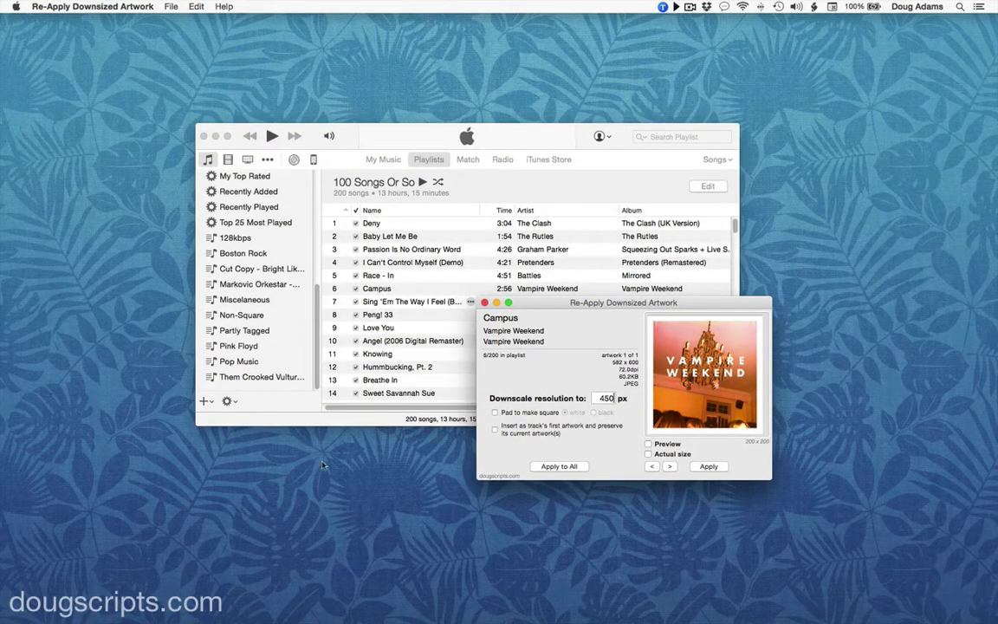
Step: Switch to the Them Crooked Vultures playlist, move the script dialog aside, and minimize iTunes
left_click(243, 377)
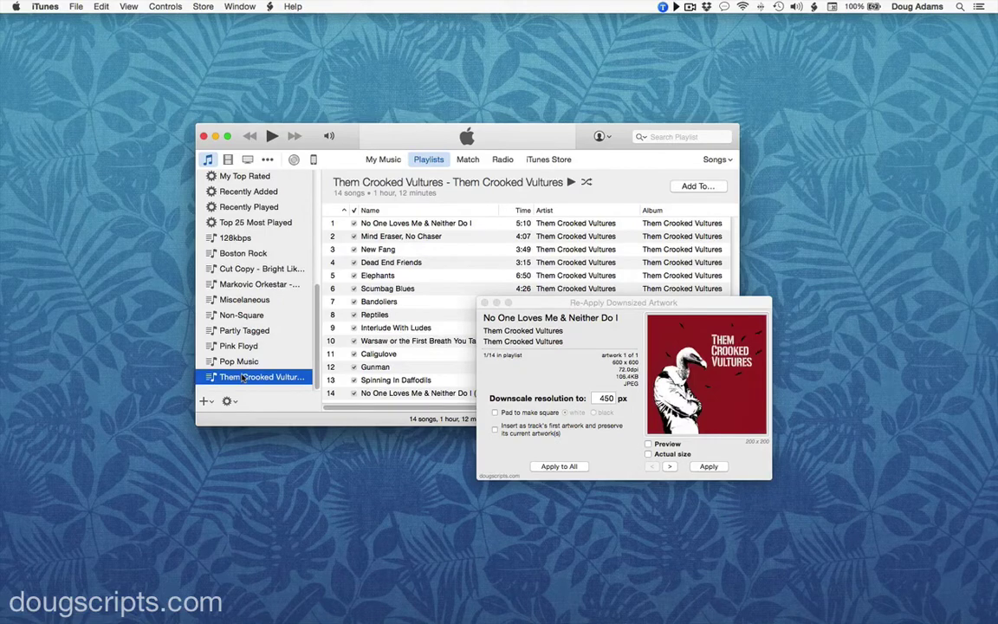
left_click_drag(627, 304, 469, 136)
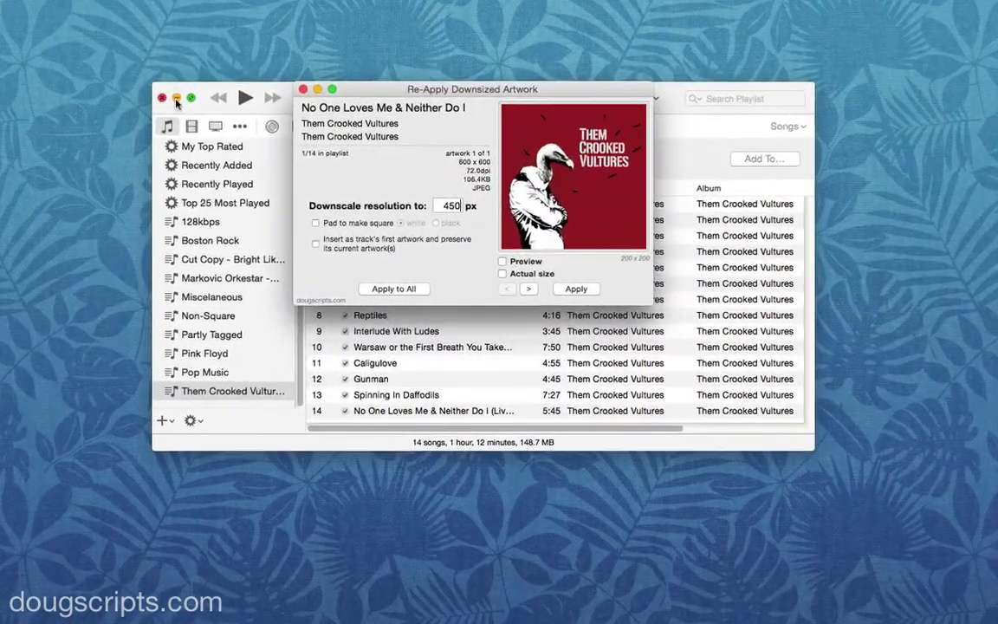
left_click(177, 99)
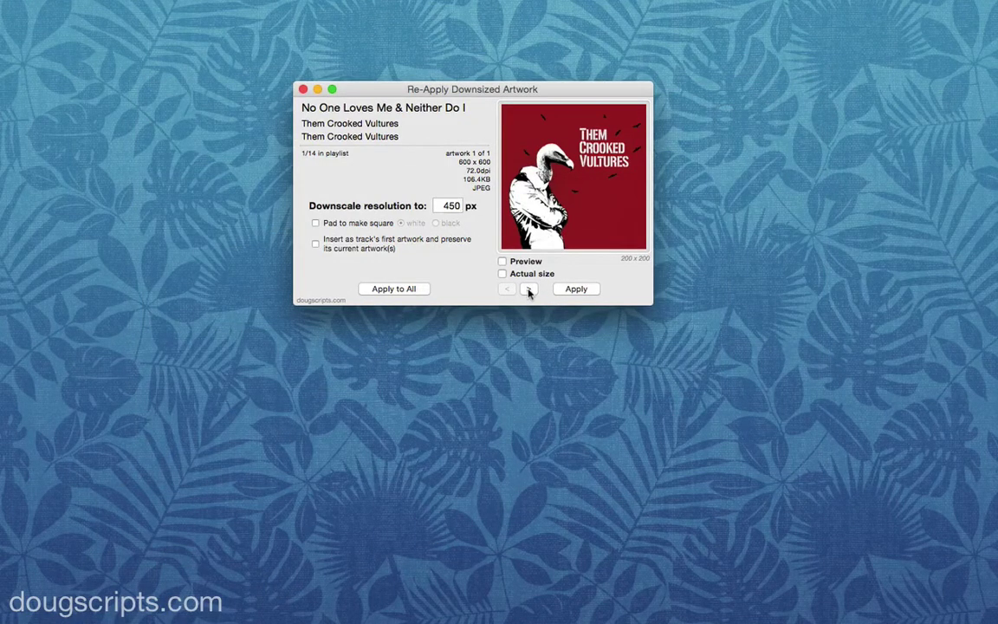
Step: Browse forward to track 4, Dead End Friends, then back to track 1/14
left_click(528, 291)
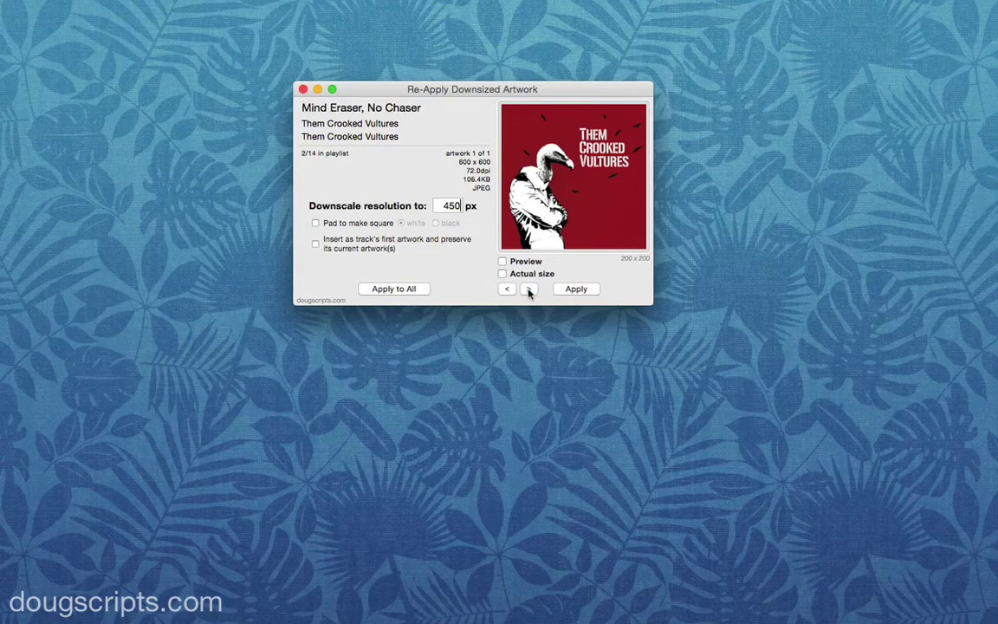
left_click(528, 290)
left_click(529, 290)
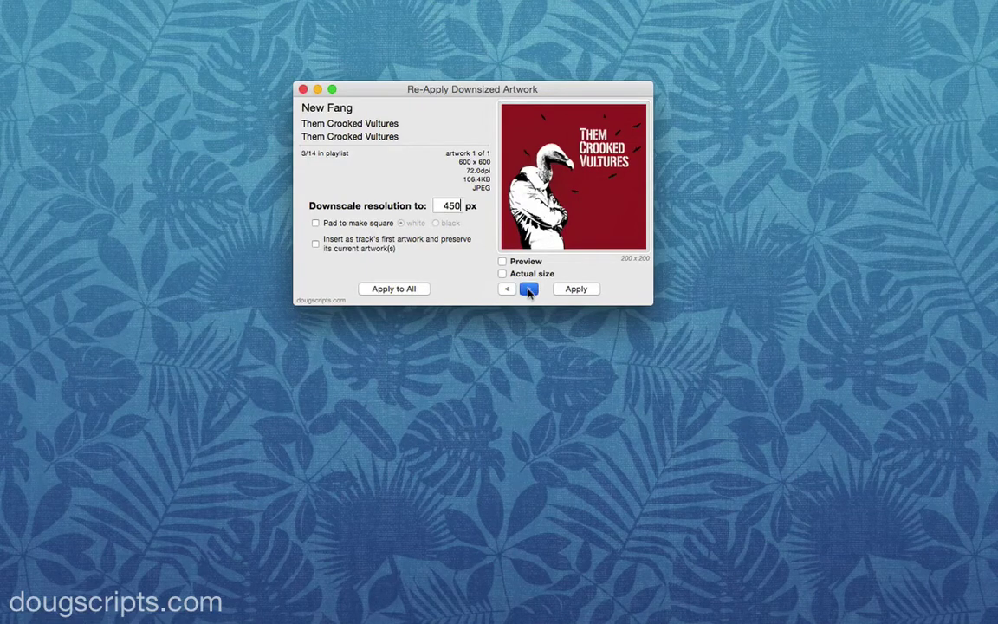
left_click(506, 290)
left_click(504, 291)
left_click(504, 291)
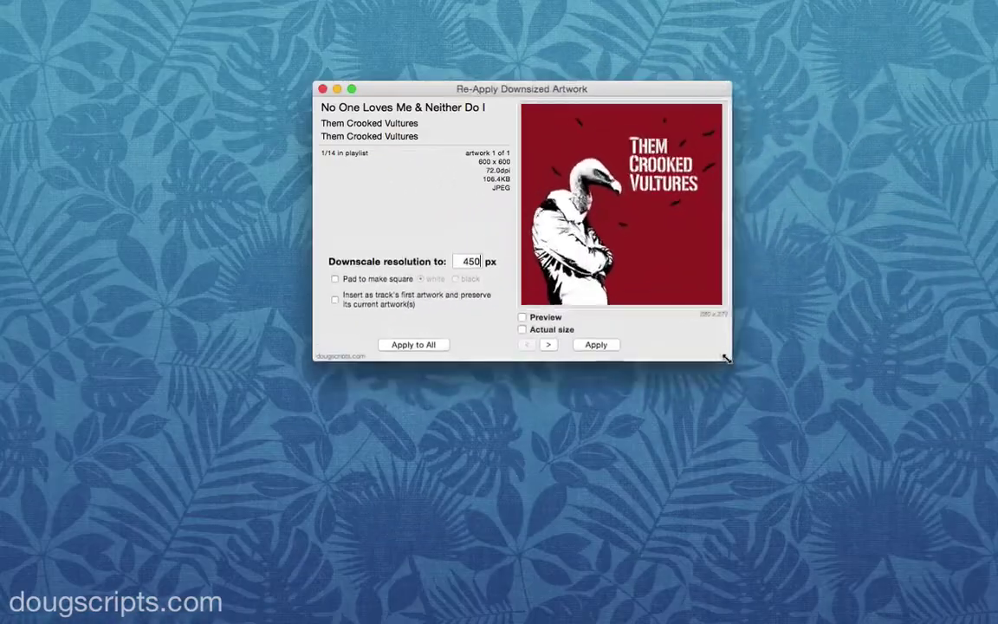
Step: Enlarge and reposition the dialog, ticking Actual size to show track 1's cover full size
left_click_drag(675, 359, 808, 441)
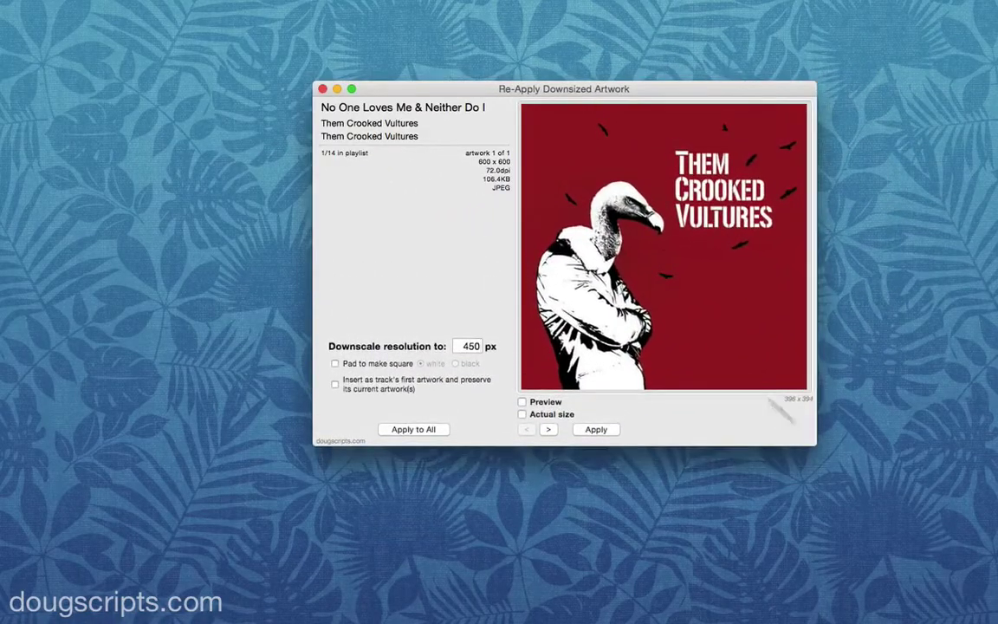
mouse_move(482, 86)
left_mouse_down()
mouse_move(489, 79)
mouse_move(475, 73)
left_mouse_up()
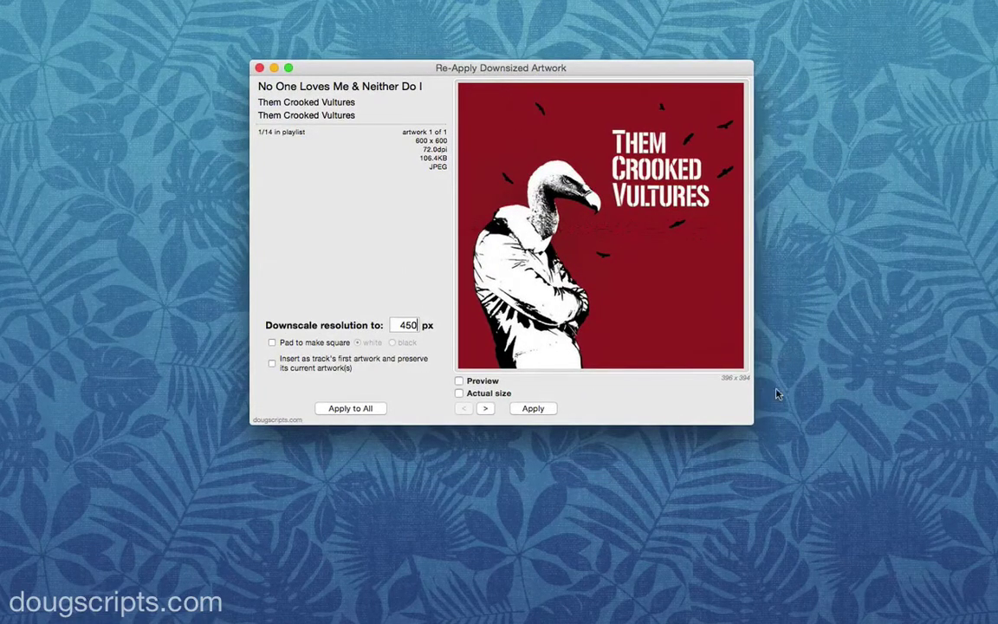
left_click(459, 394)
left_click_drag(745, 421, 942, 612)
left_click_drag(530, 78, 451, 32)
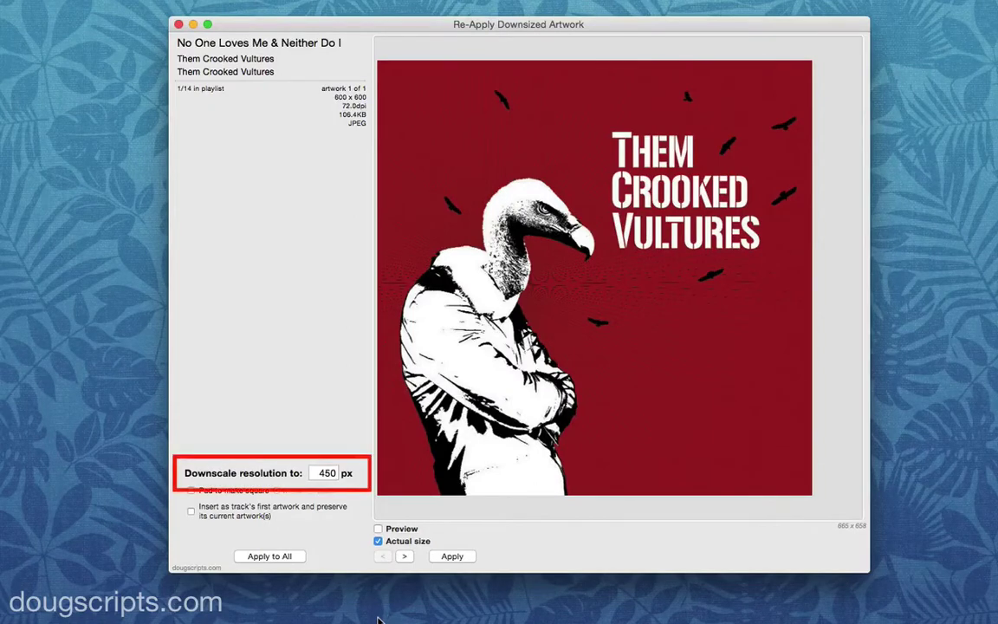
Step: Change the downscale target from 450 to 300 px, preview it, and uncheck Actual size
double_click(321, 472)
type("300")
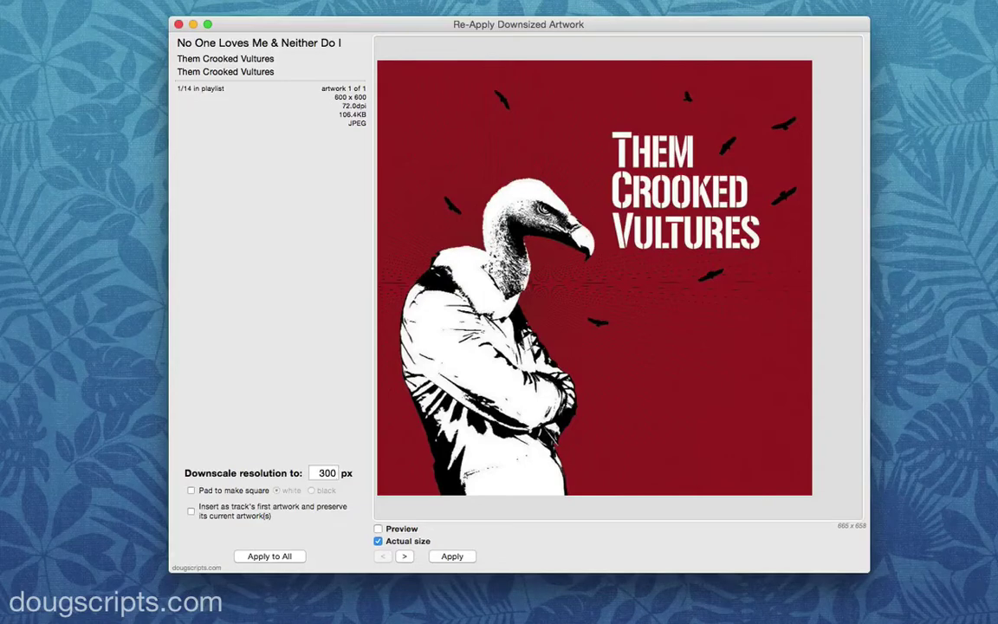
left_click(378, 530)
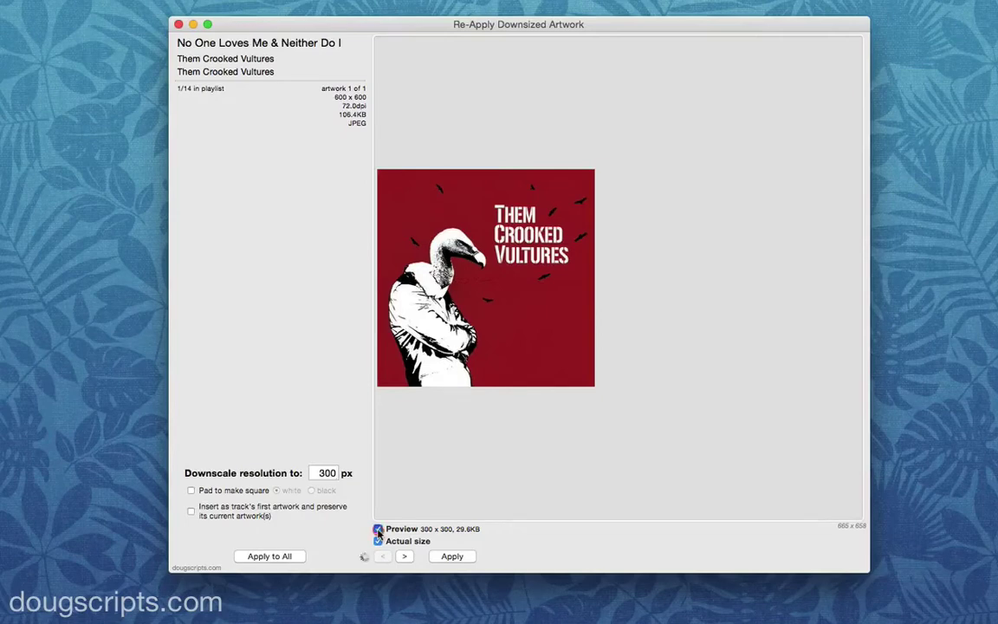
left_click(378, 529)
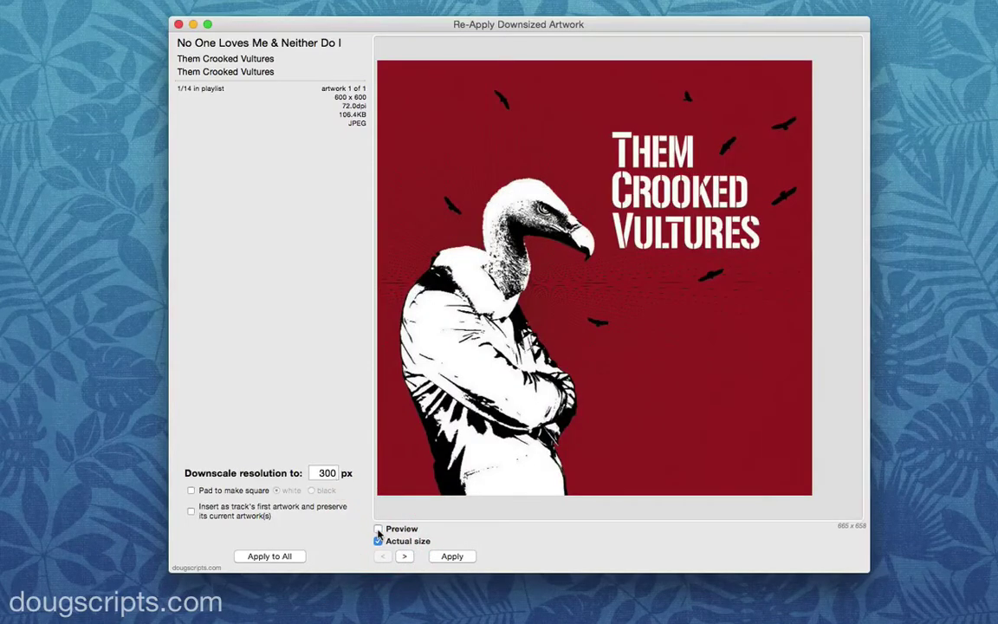
left_click(378, 529)
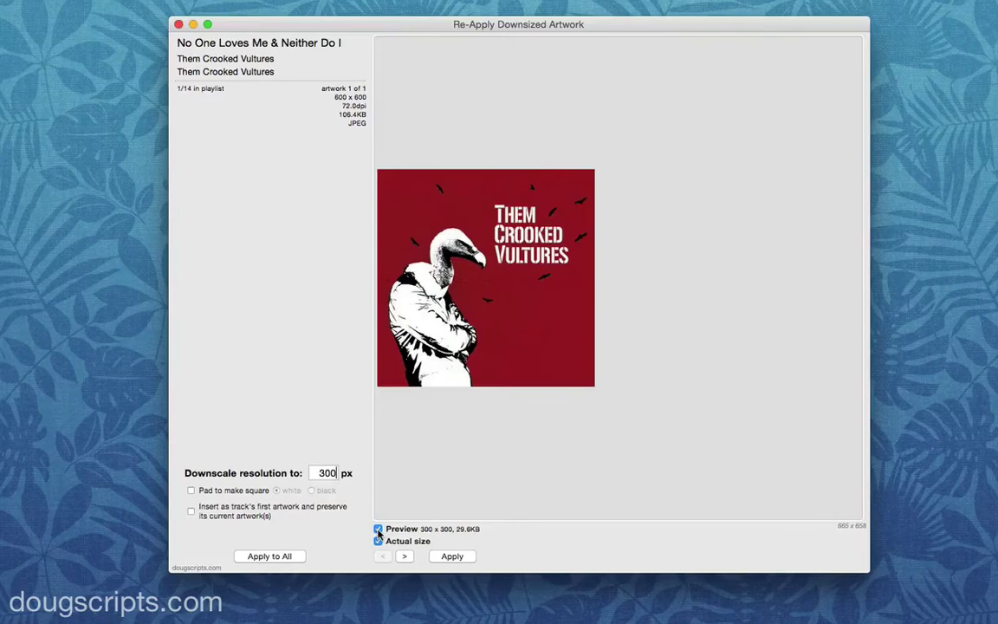
left_click(379, 541)
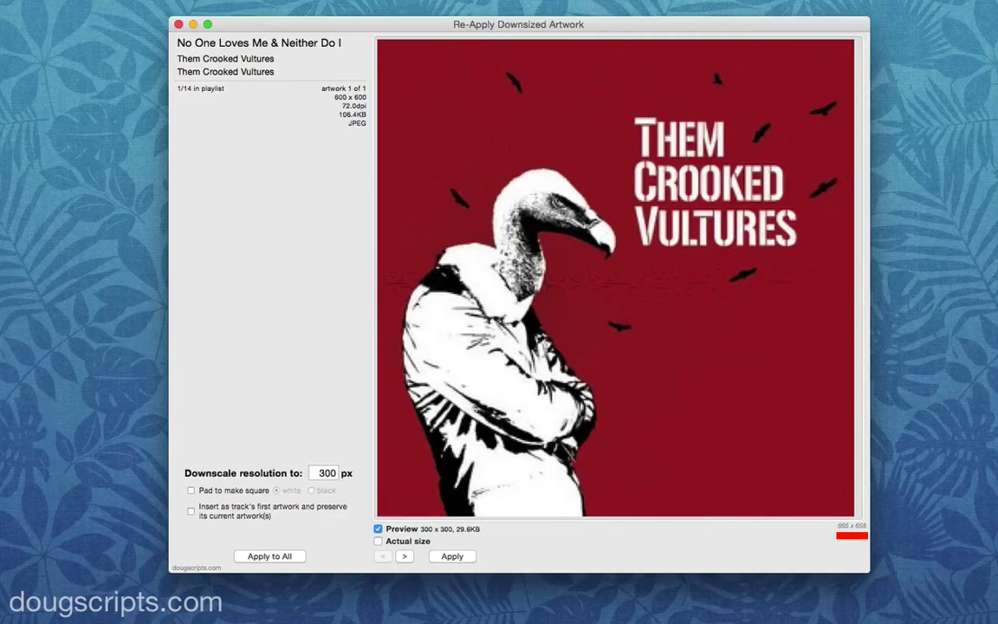
Step: Shrink the dialog, view the next two tracks, then return to track 1/14, No One Loves Me & Neither Do I
left_click_drag(869, 571, 640, 339)
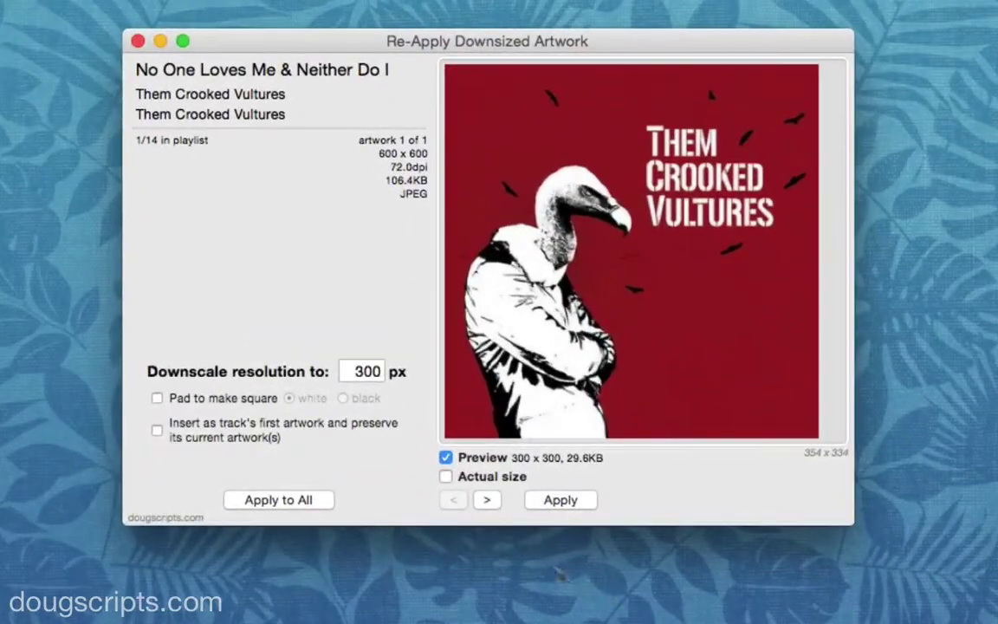
left_click(487, 499)
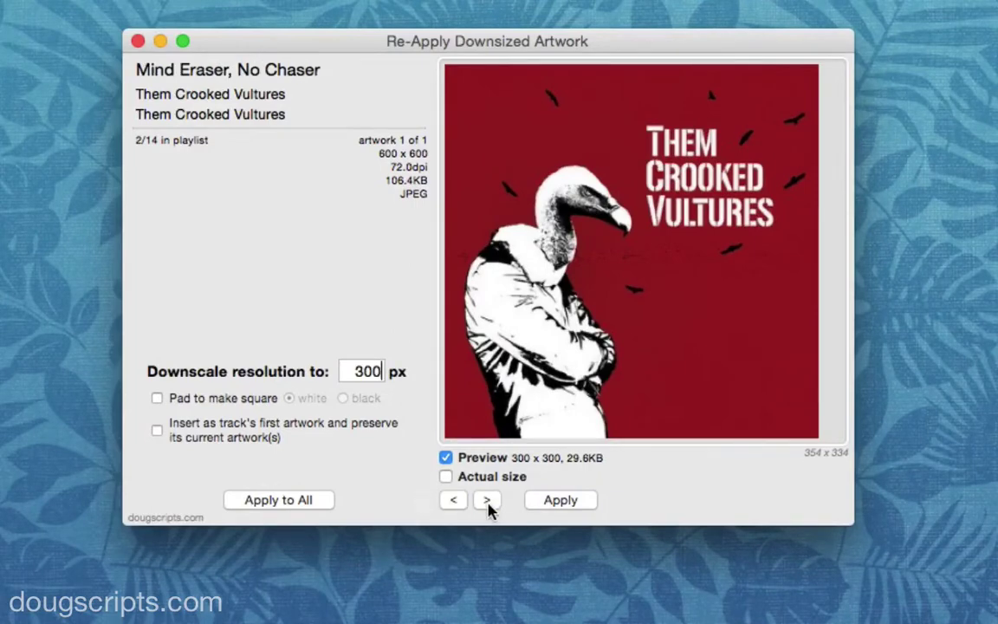
left_click(487, 510)
left_click(453, 501)
left_click(452, 500)
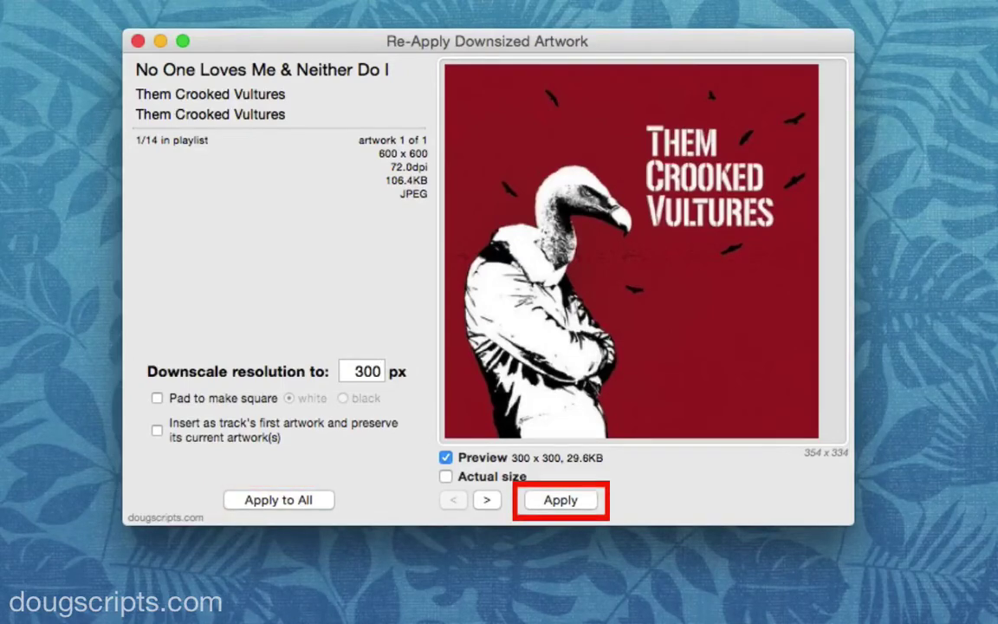
Step: Apply the 300 px artwork to all selected tracks and confirm the irreversible change
left_click(303, 502)
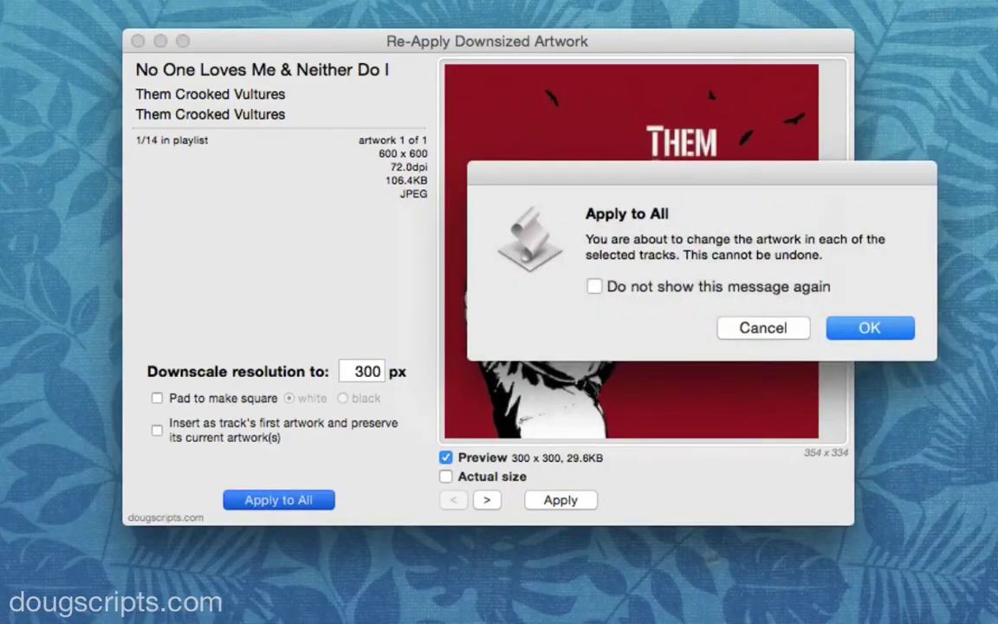
left_click(873, 327)
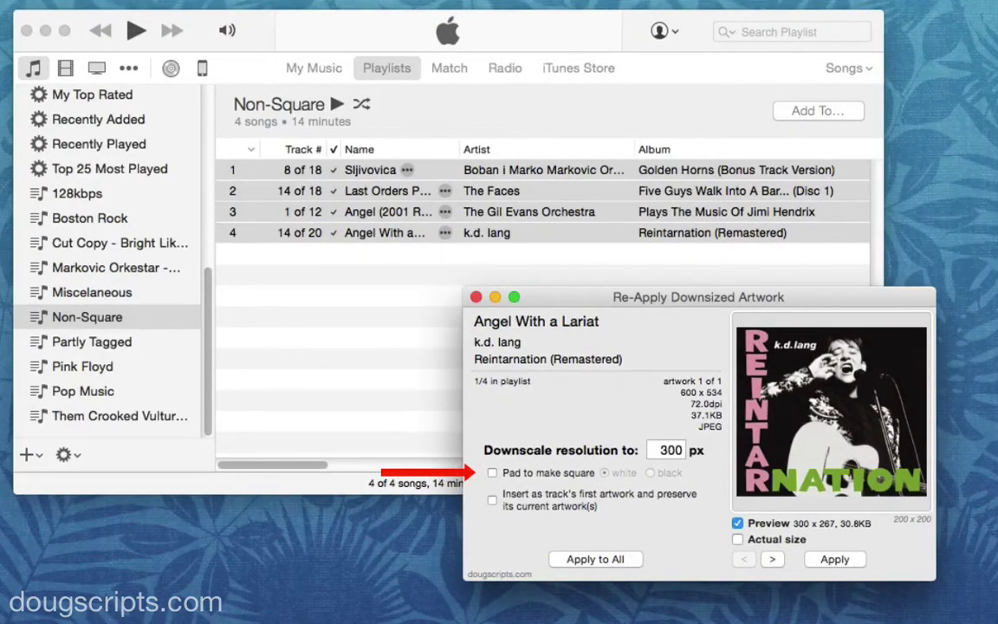
Step: Pad non-square covers to square, comparing black and white padding through track 4/4, ending on white
left_click(492, 472)
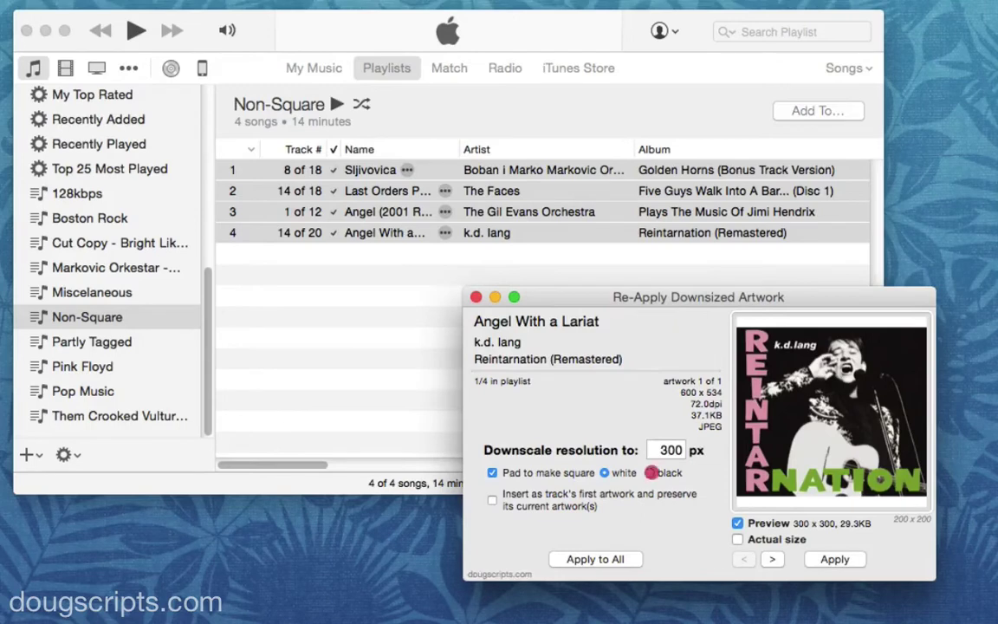
left_click(649, 472)
left_click(773, 559)
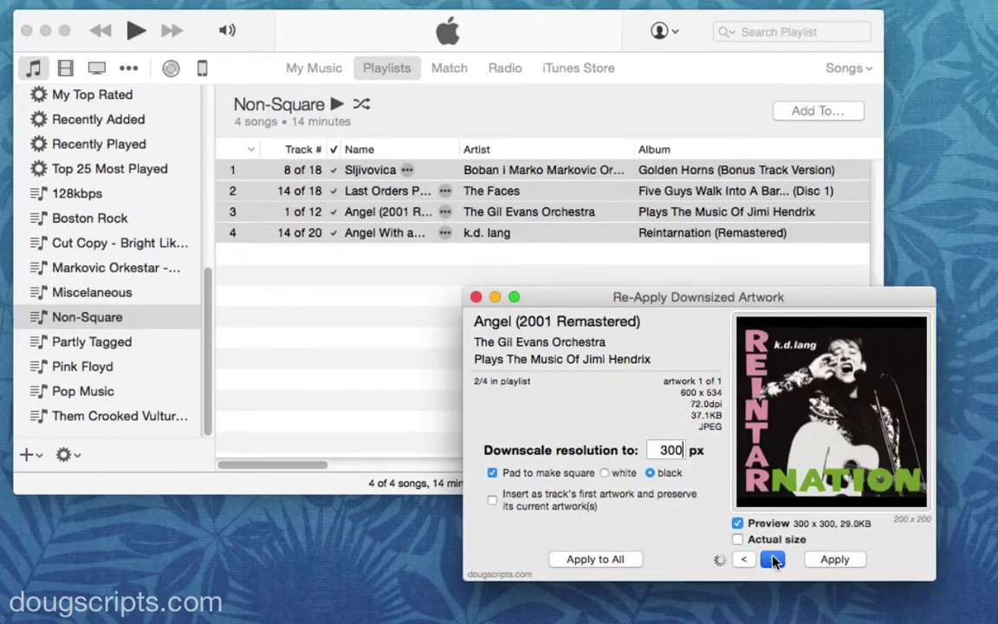
left_click(603, 473)
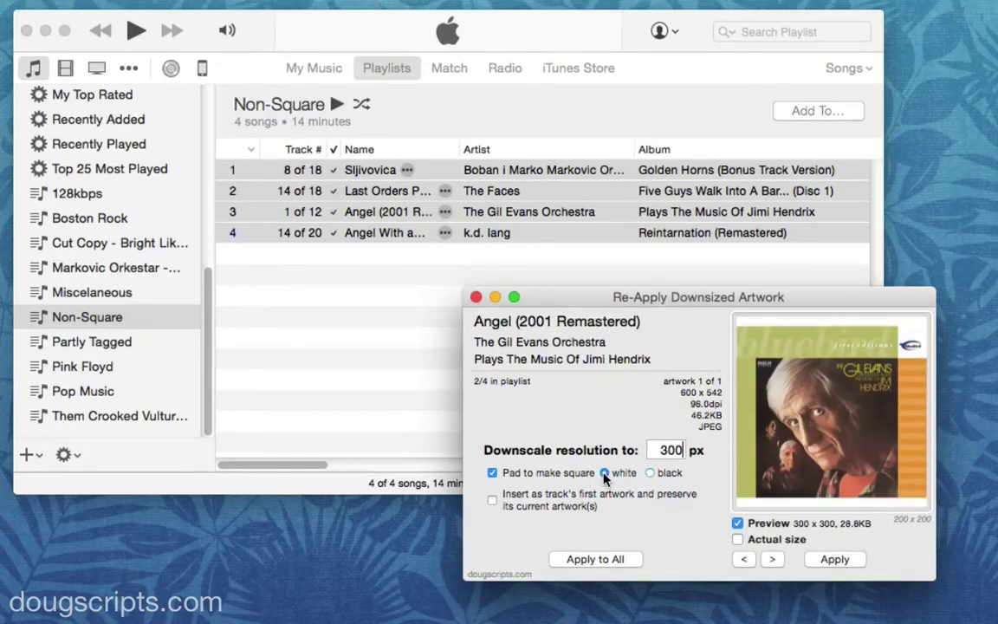
left_click(773, 560)
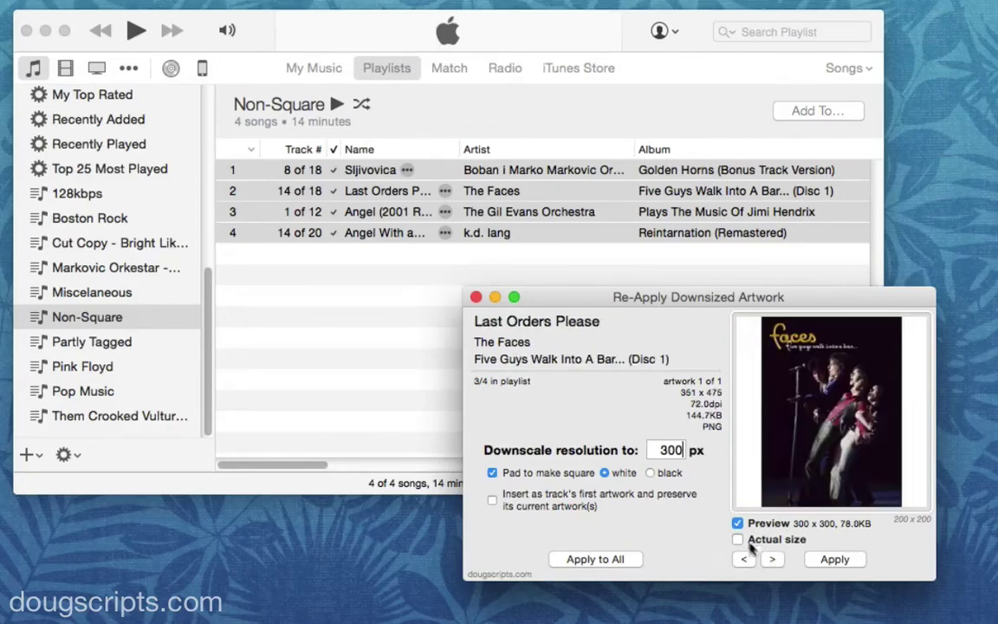
left_click(651, 473)
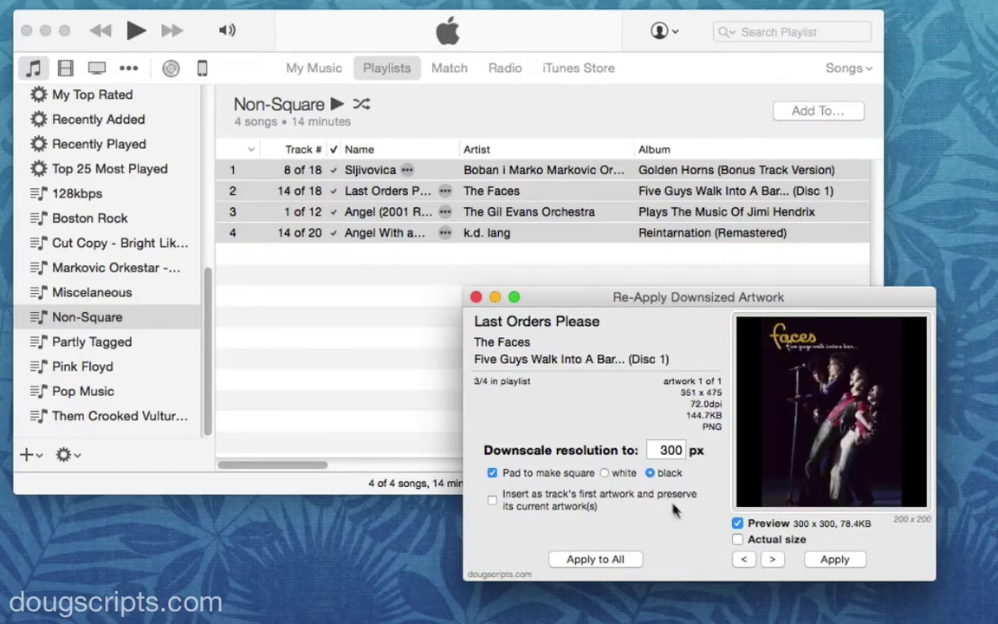
left_click(605, 474)
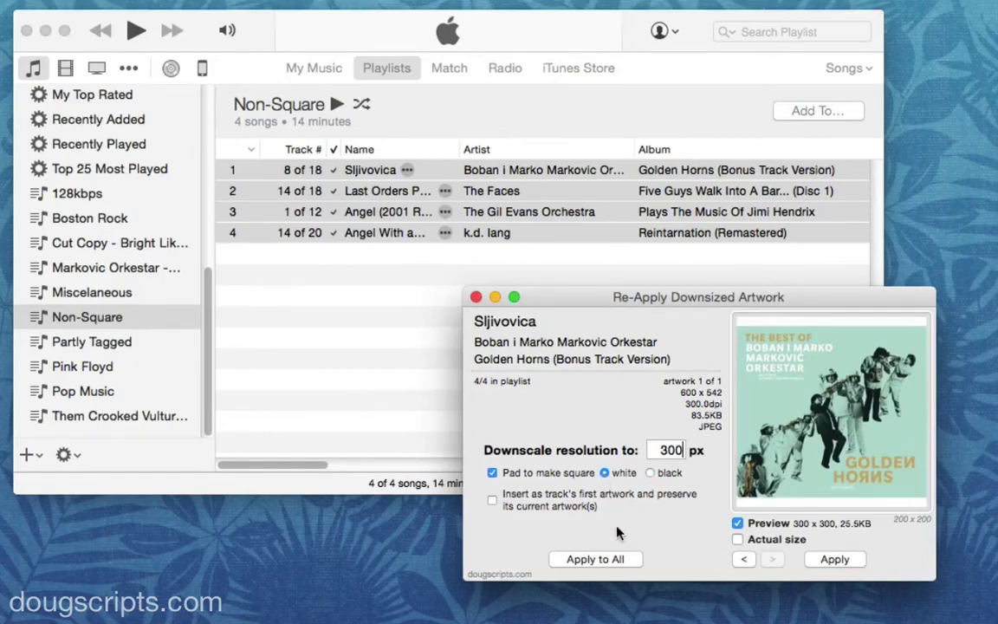